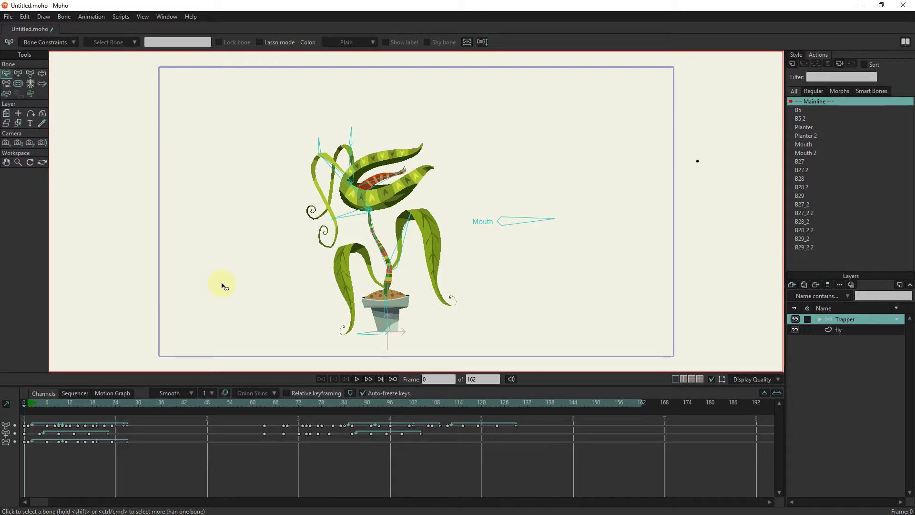
- Preview the plant animation, then set the export to Video with the MOV (PNG alpha-PCM) preset
left_click(360, 377)
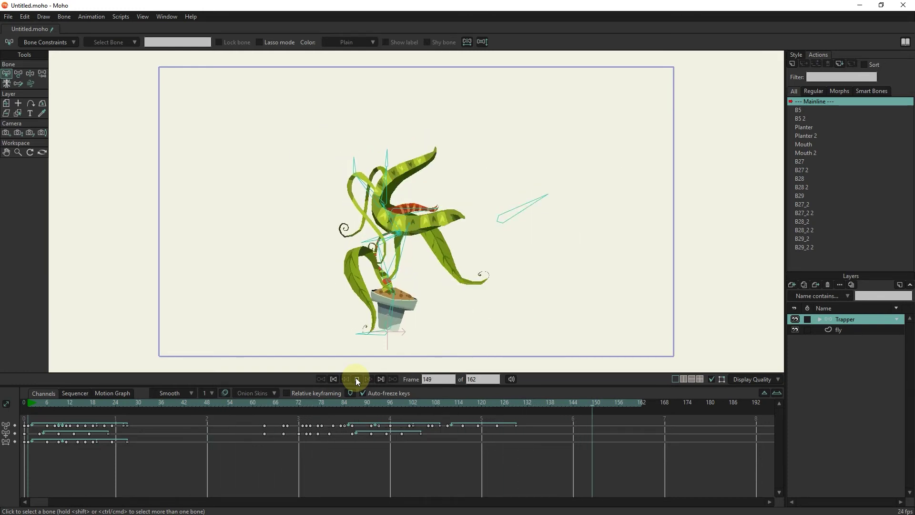
left_click(355, 377)
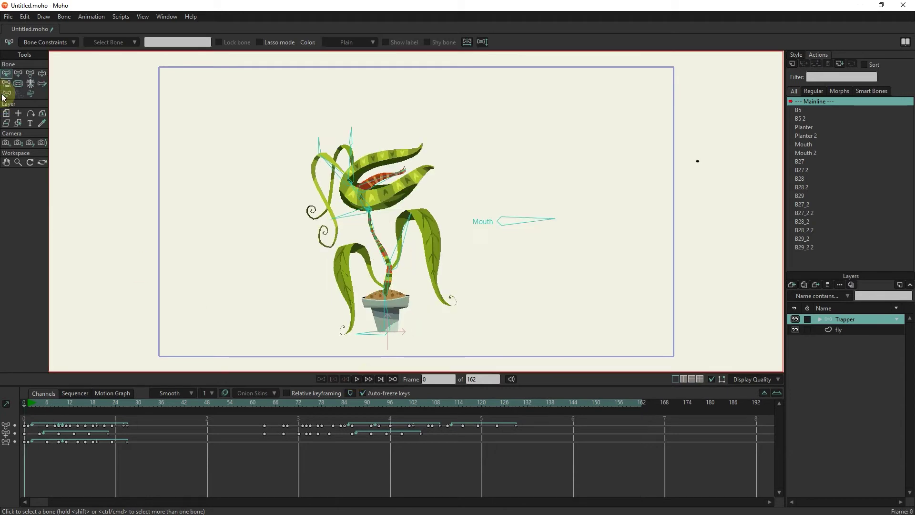
left_click(8, 17)
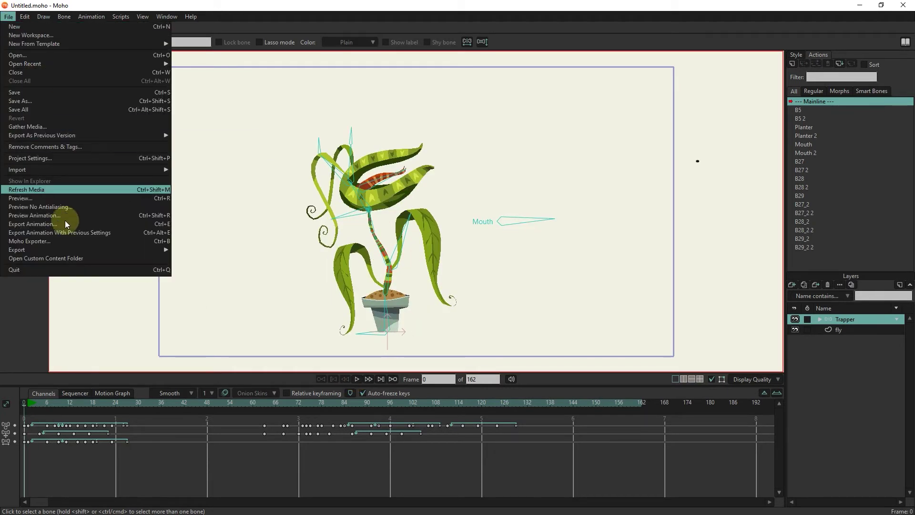
left_click(33, 224)
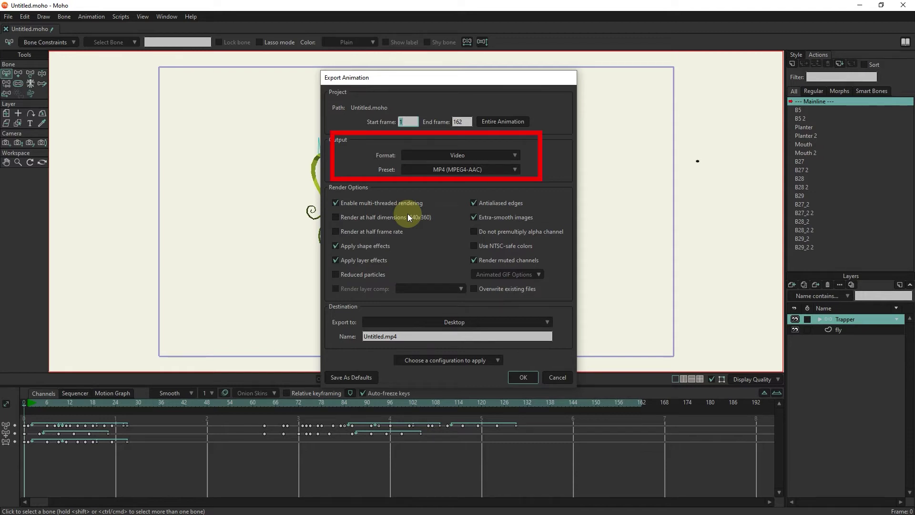
left_click(432, 155)
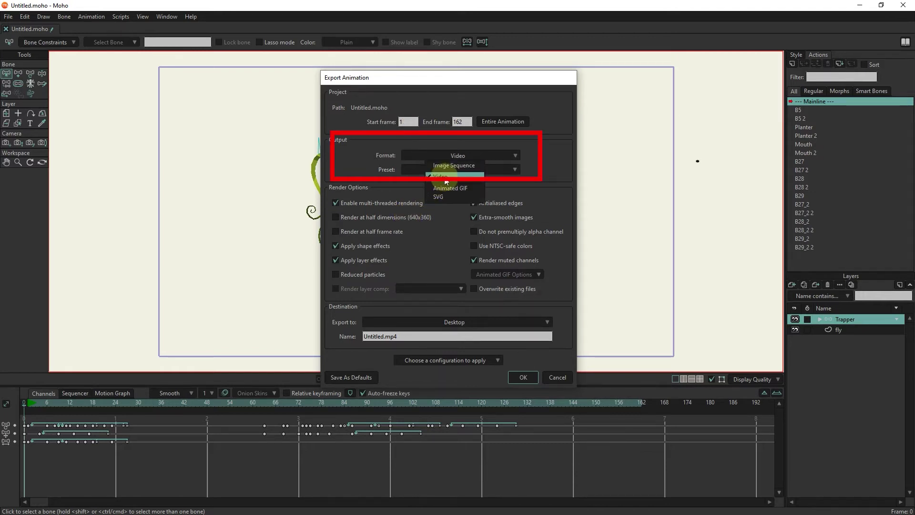
left_click(442, 177)
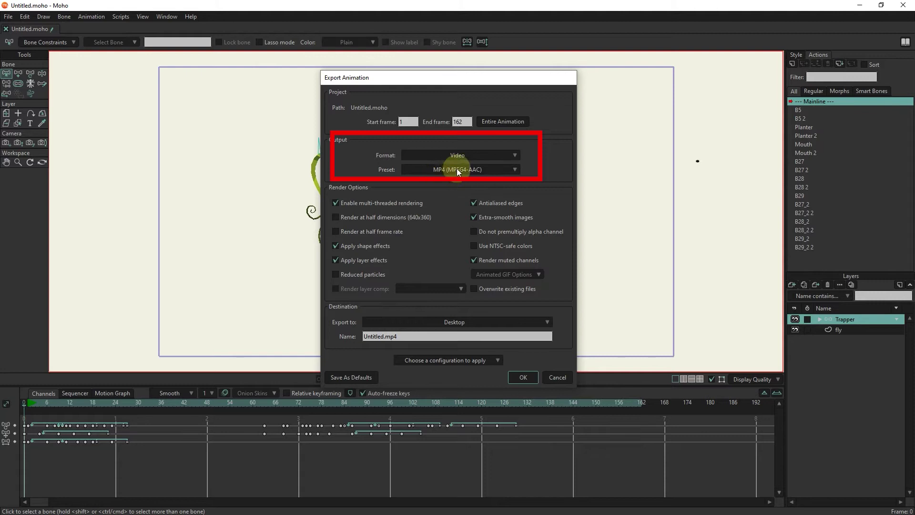
left_click(457, 170)
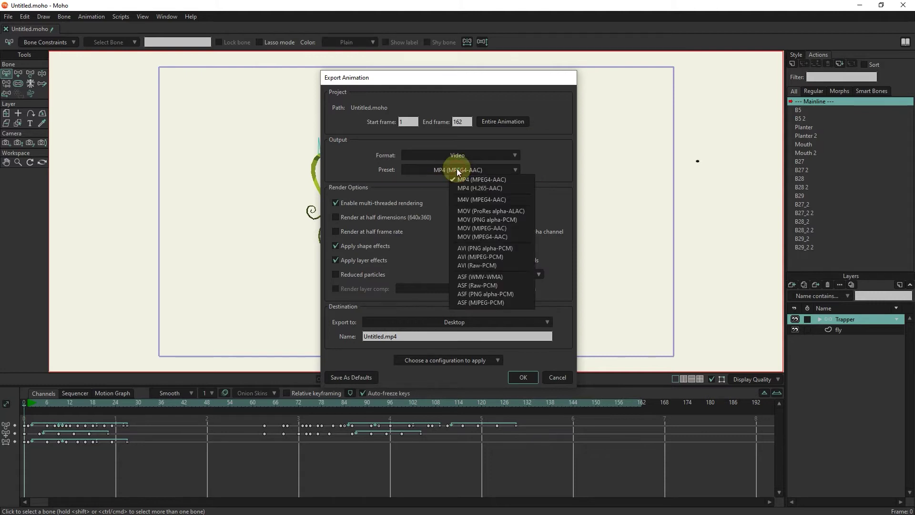
left_click(503, 219)
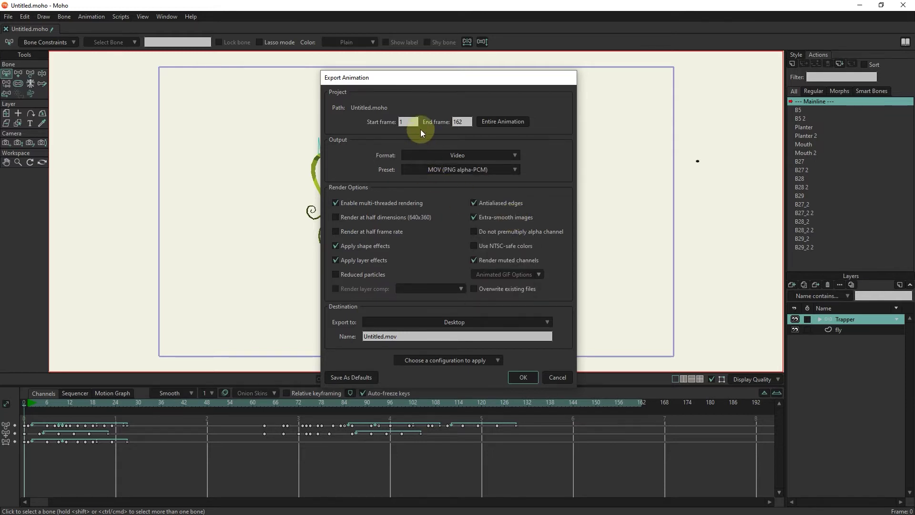
- Rename the output to 77.mov, keep Desktop as the destination, and export the animation
double_click(459, 122)
double_click(385, 336)
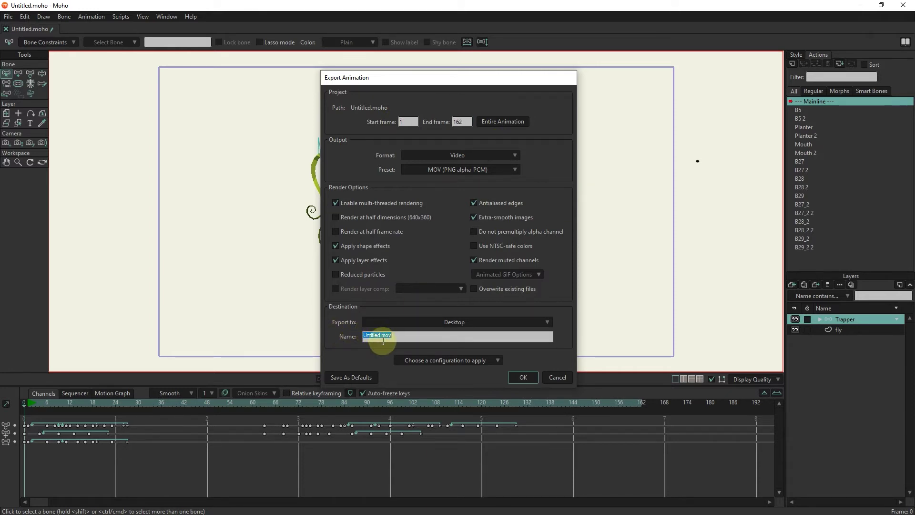
left_click_drag(381, 335, 356, 337)
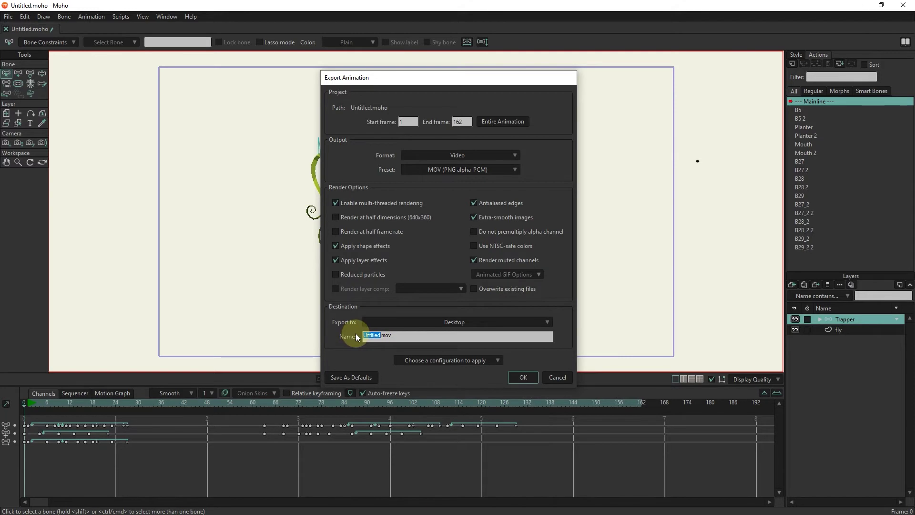
type("77")
left_click(465, 323)
left_click(492, 355)
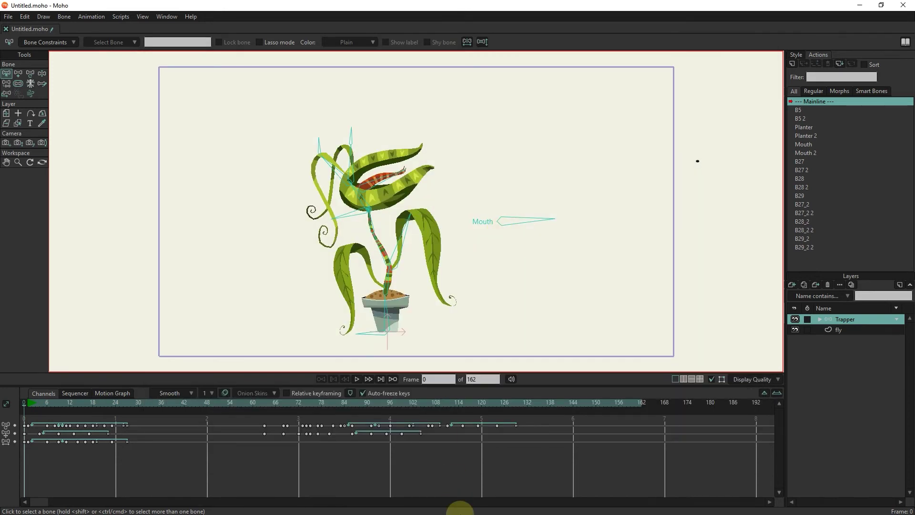
- In Premiere Pro, import 77.mov and place it on the track above the house photo
key("super")
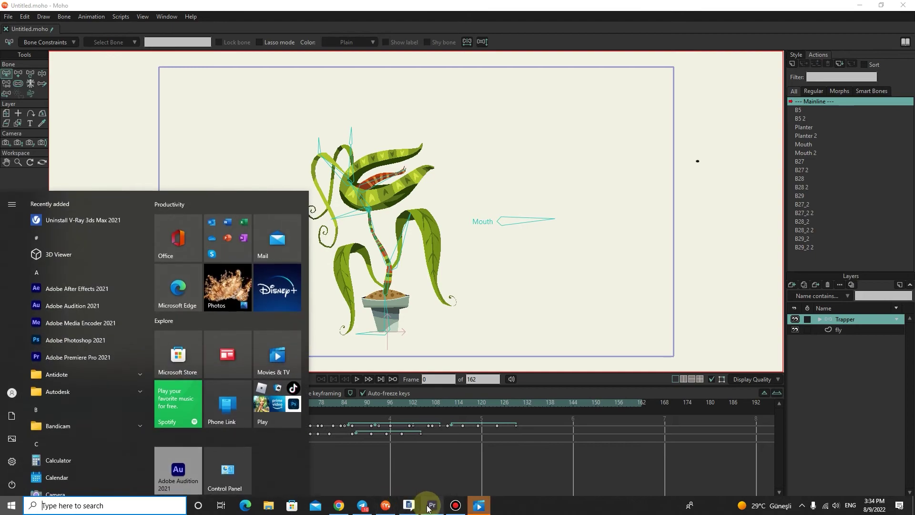
left_click(432, 509)
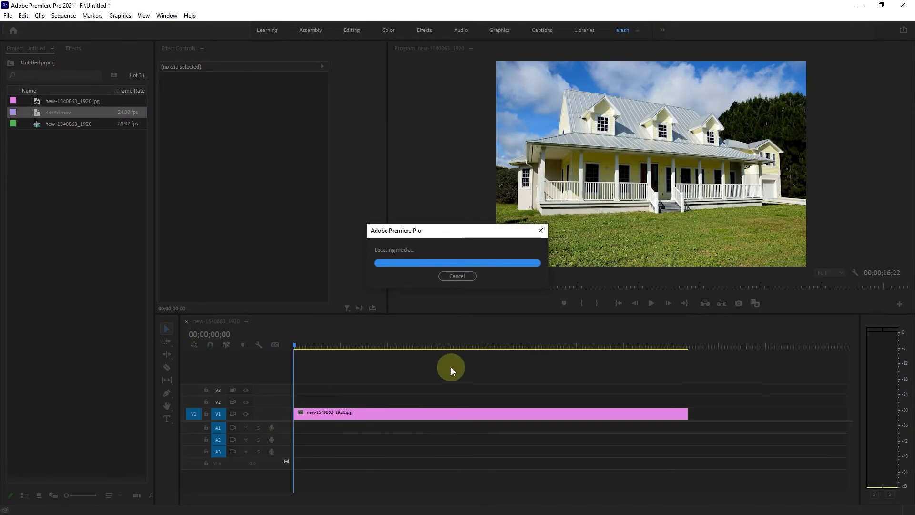
double_click(89, 244)
left_click(111, 163)
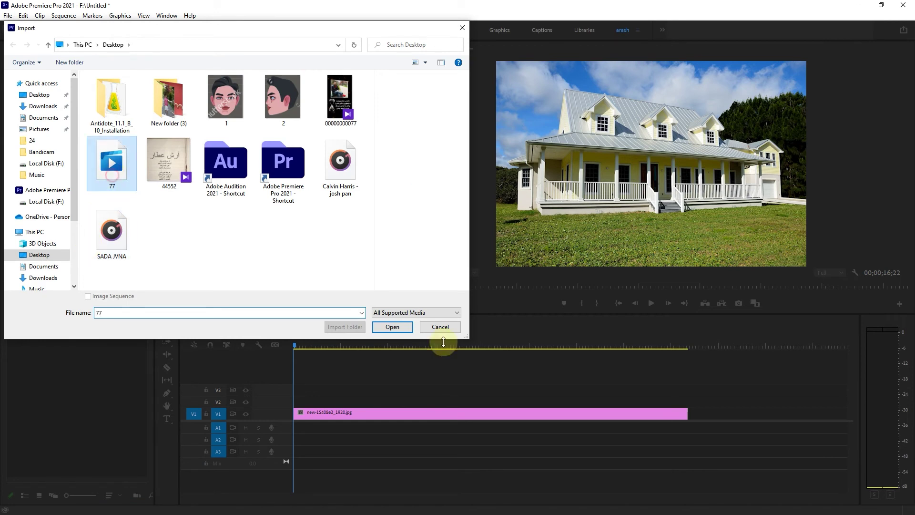
left_click(393, 327)
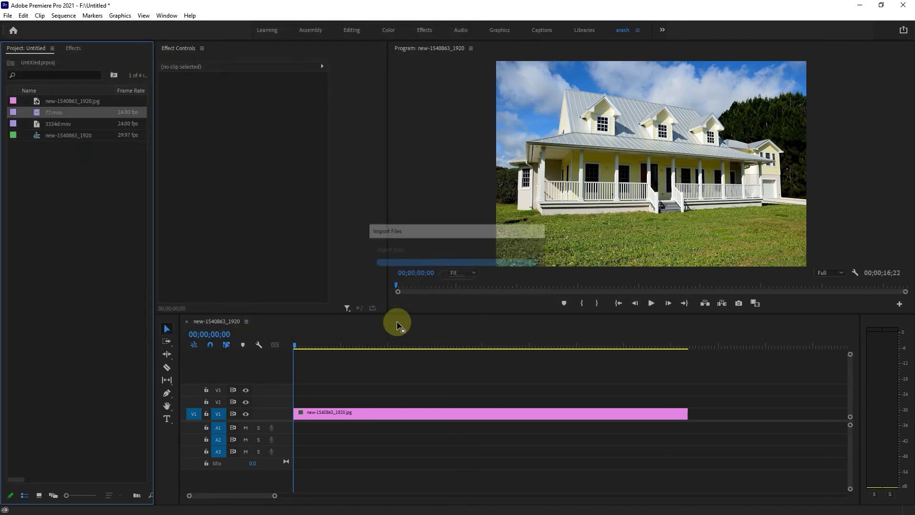
left_click_drag(53, 113, 301, 401)
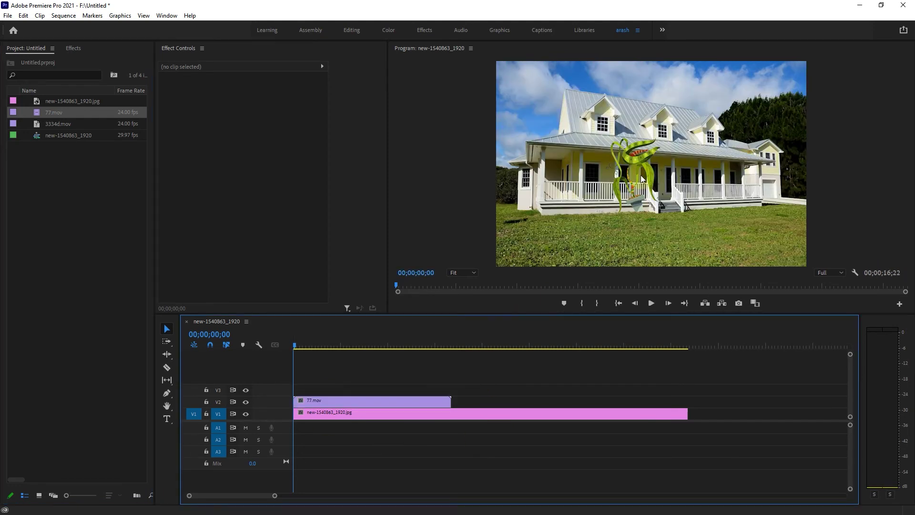
- Move the plant clip down-left onto the lawn, rotate it 11° and scale it to 121%, then preview
left_click(376, 399)
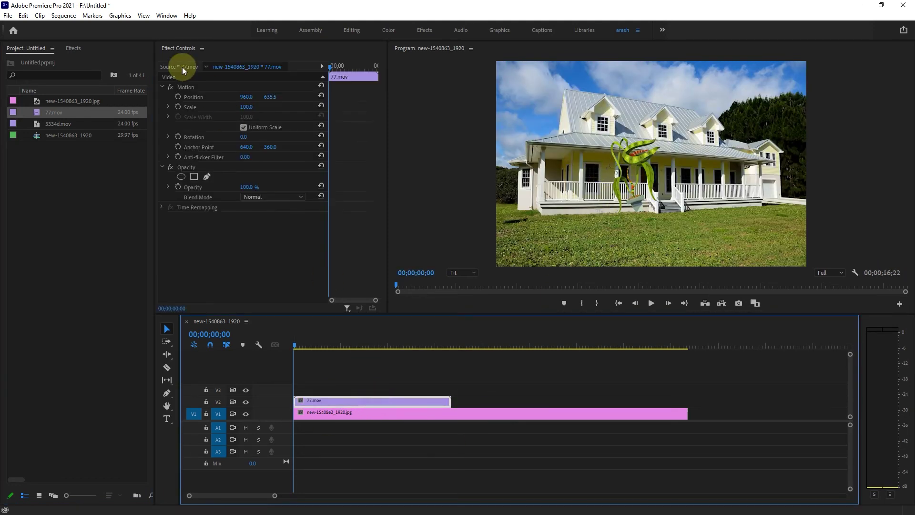
left_click(186, 87)
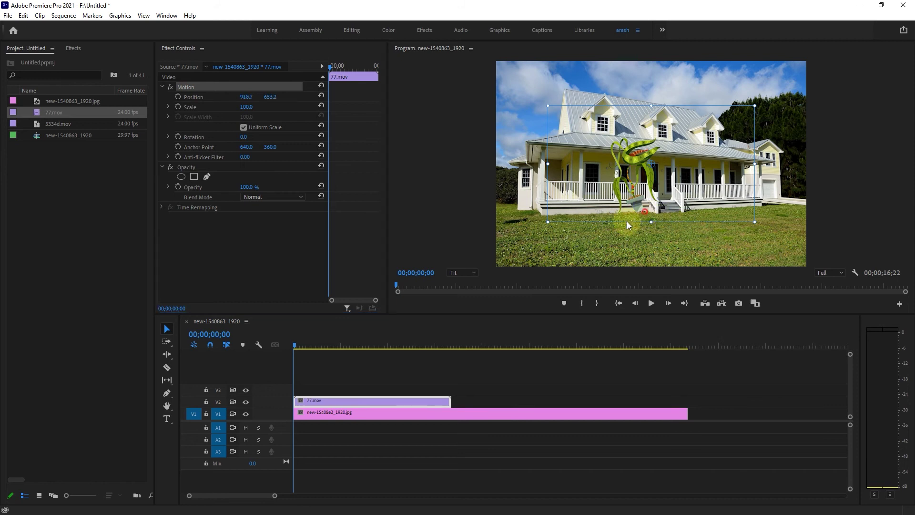
left_click_drag(634, 187, 592, 250)
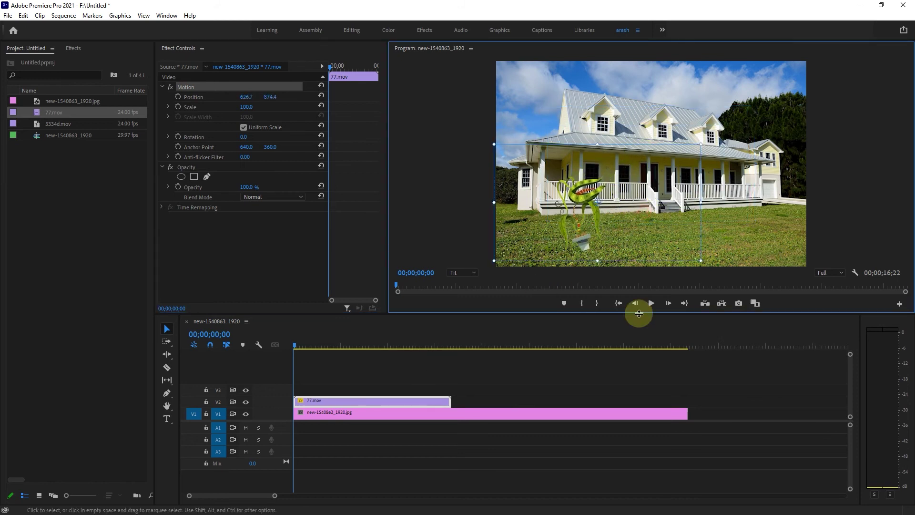
left_click_drag(704, 140, 712, 164)
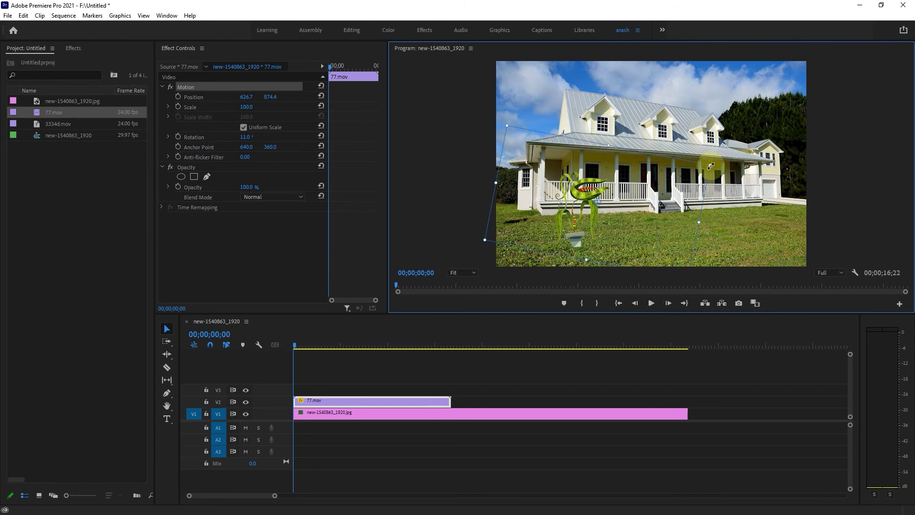
left_click_drag(711, 166, 737, 136)
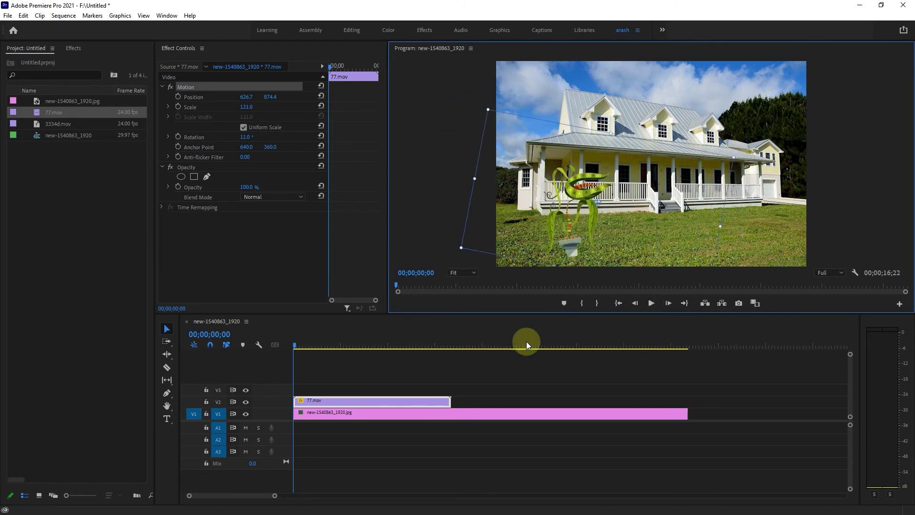
left_click(651, 303)
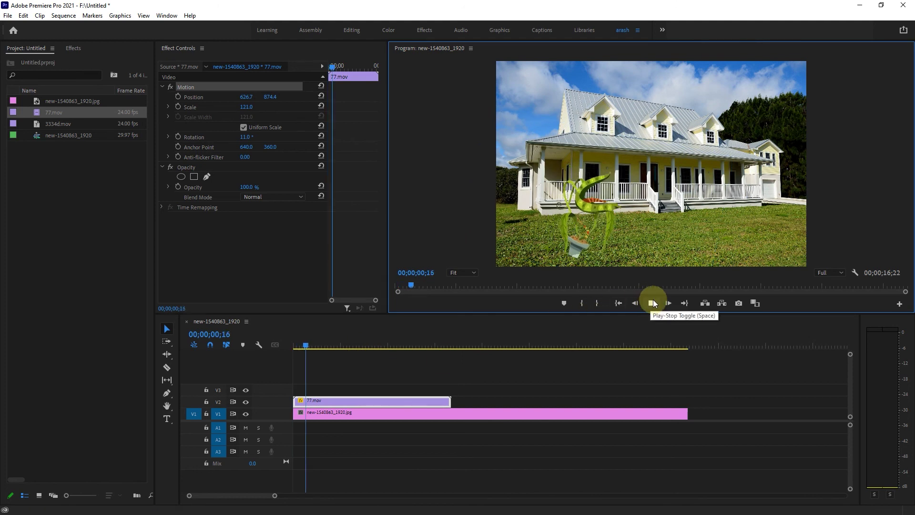